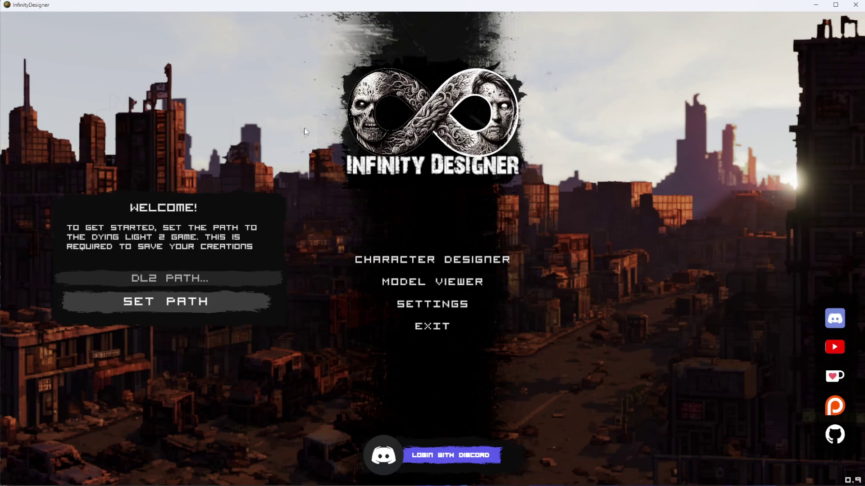
# Open Readme.txt from the InfinityDesigner_09 folder in Notepad and scroll through it.
pyautogui.hotkey('alt', 'Tab')
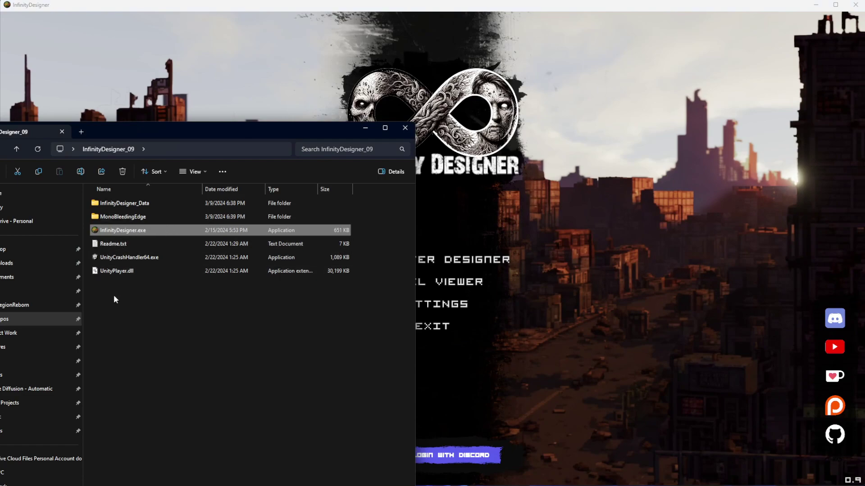
pyautogui.click(114, 245)
pyautogui.doubleClick(114, 245)
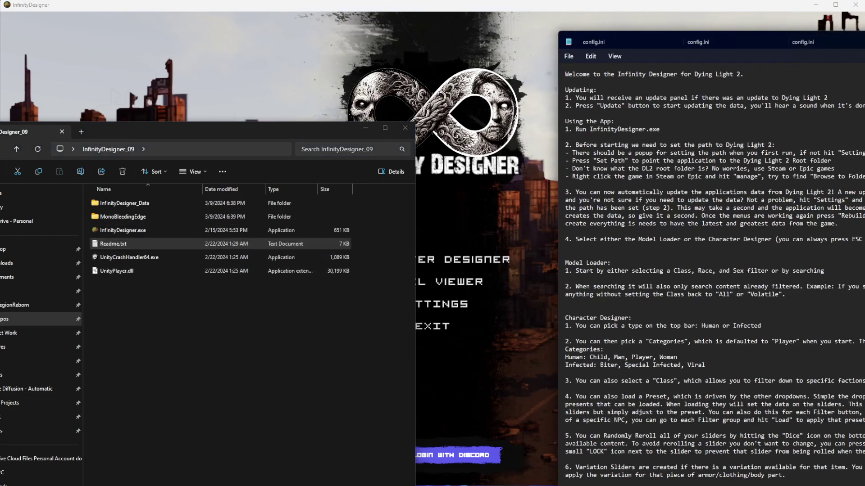
pyautogui.moveTo(766, 42); pyautogui.dragTo(595, 33)
pyautogui.scroll(-8, 749, 236)
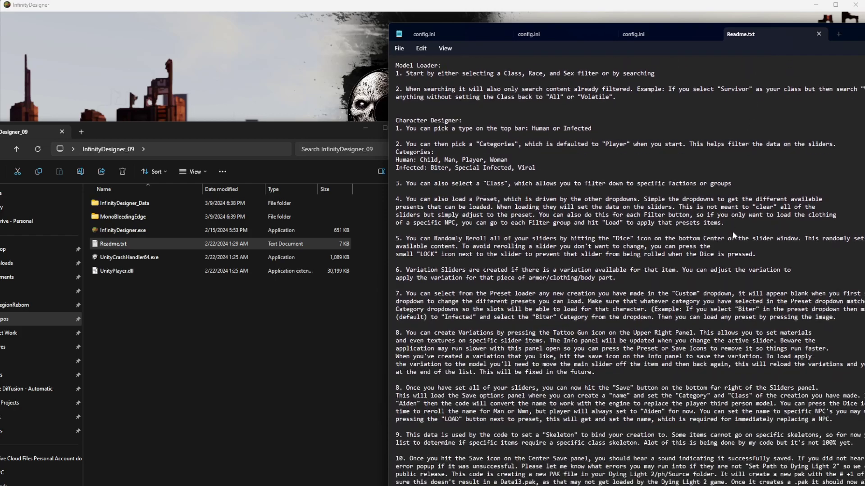
pyautogui.scroll(-4, 733, 236)
pyautogui.scroll(12, 731, 227)
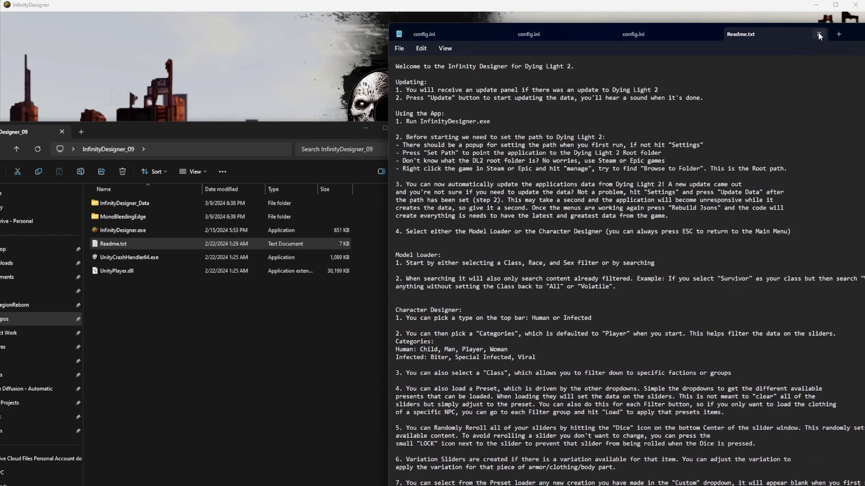
# Close the Readme document and Notepad, and deselect the file in the folder.
pyautogui.click(818, 34)
pyautogui.hotkey('alt', 'F4')
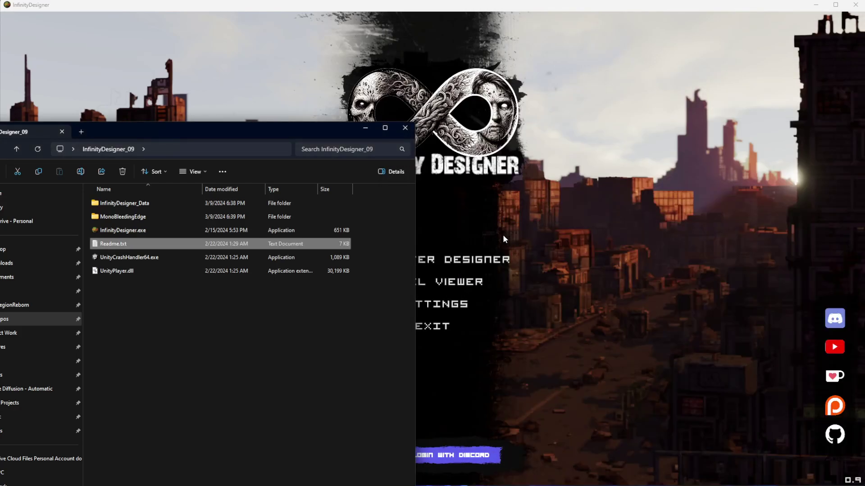
pyautogui.click(281, 381)
pyautogui.click(363, 130)
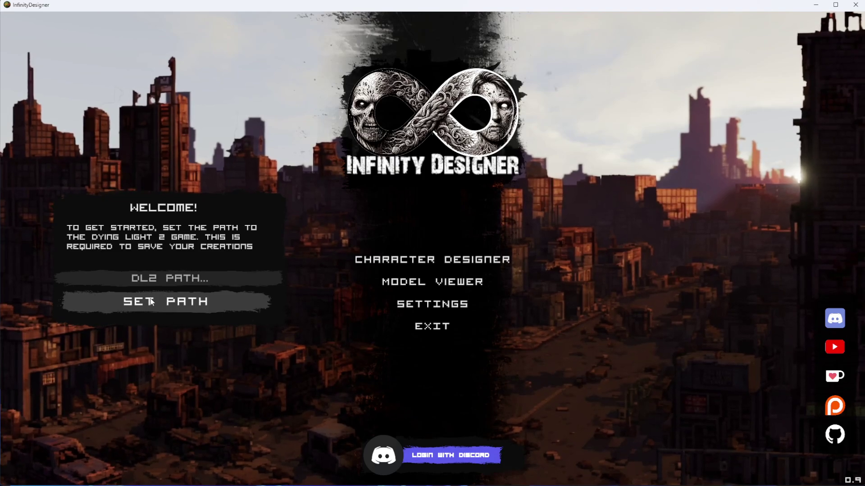
# Set the game path to the Dying Light 2 folder using the Desktop install-path shortcut.
pyautogui.click(165, 301)
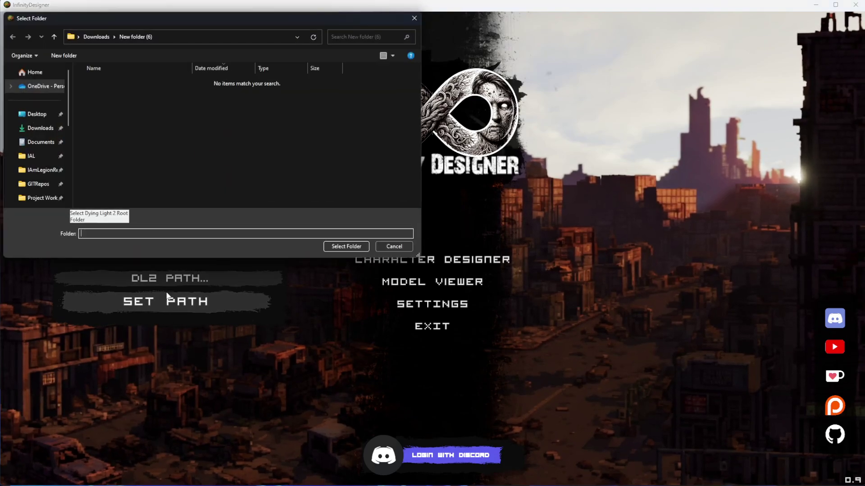
pyautogui.moveTo(193, 18); pyautogui.dragTo(381, 123)
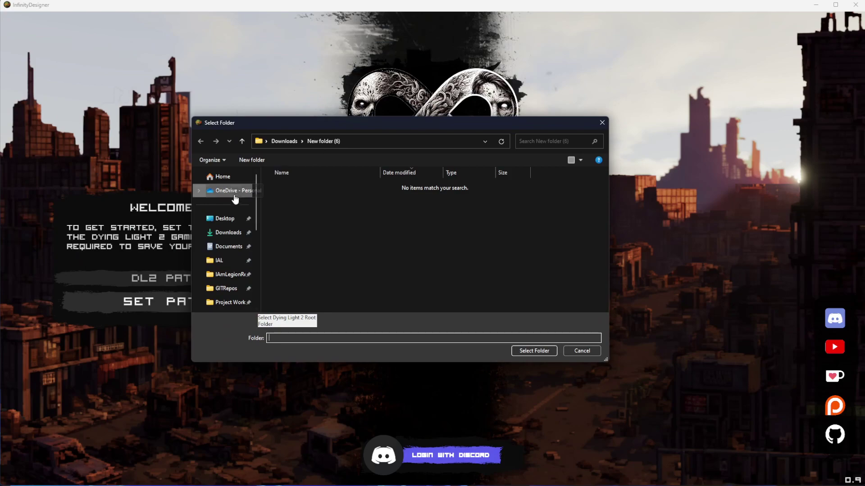
pyautogui.click(227, 218)
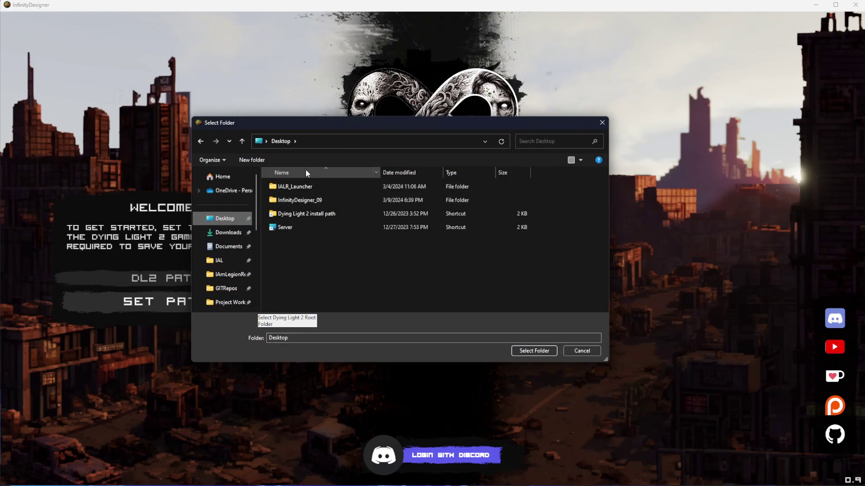
pyautogui.doubleClick(311, 213)
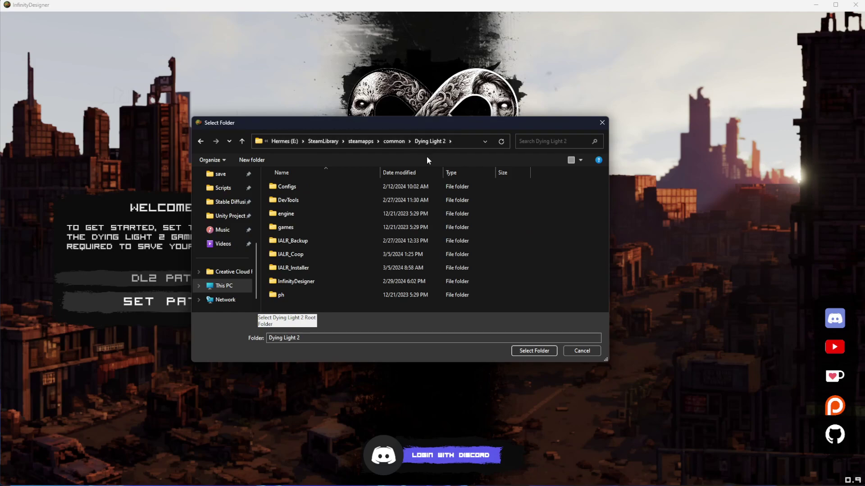
pyautogui.click(534, 351)
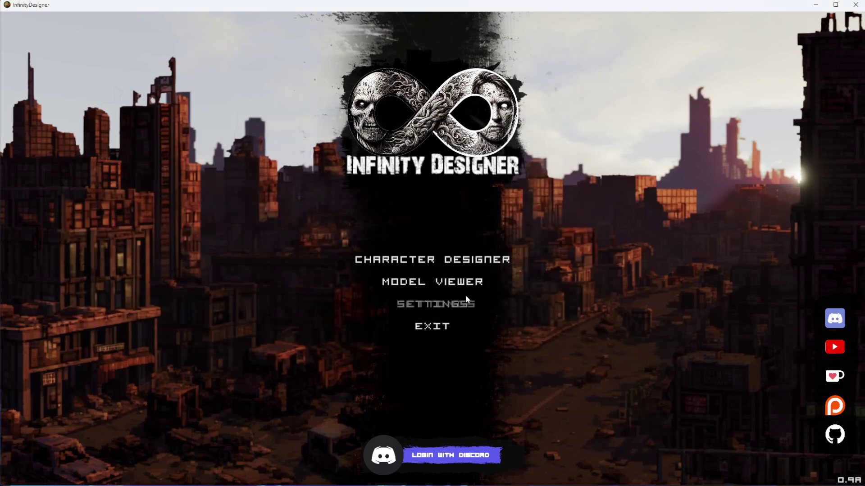
# In Settings, try setting the DL2 path to the Steam common folder, which is rejected.
pyautogui.click(439, 306)
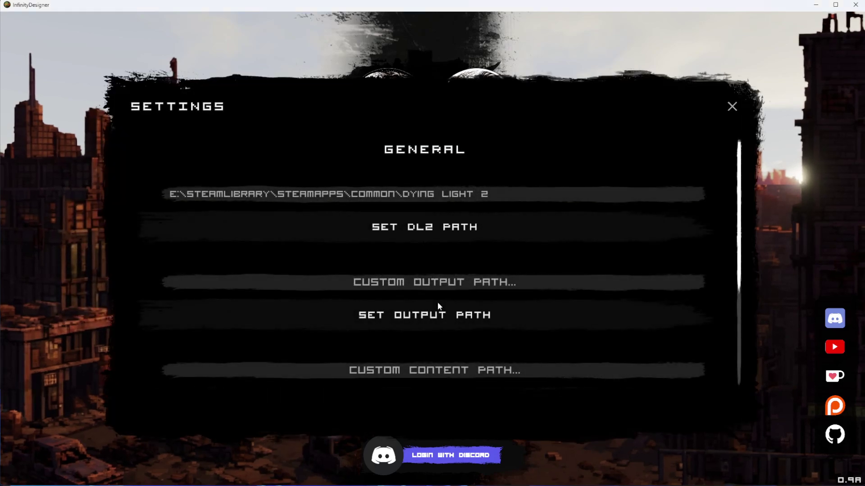
pyautogui.click(441, 228)
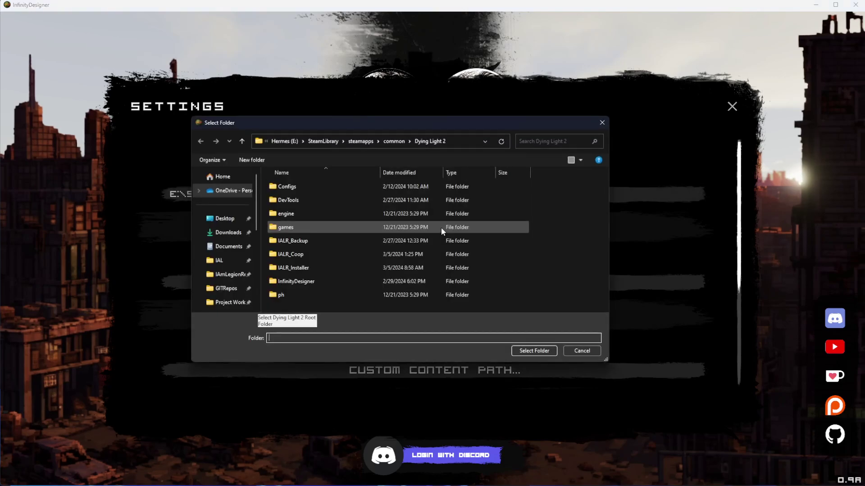
pyautogui.click(401, 142)
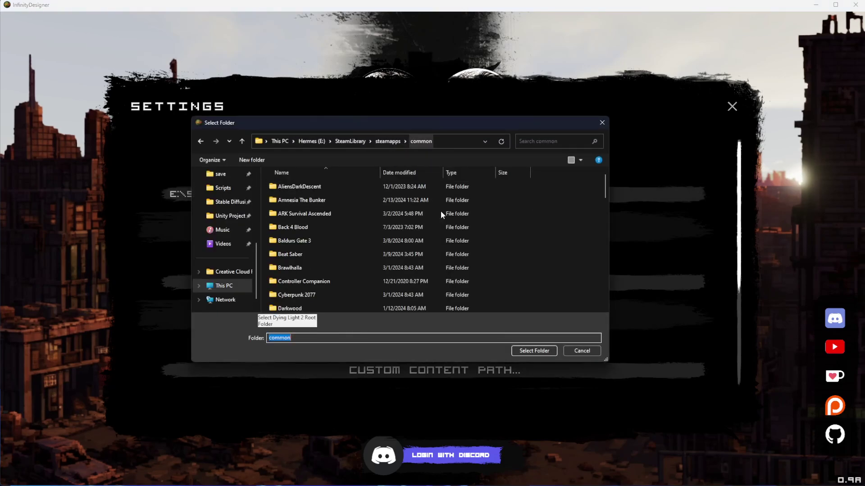
pyautogui.click(535, 350)
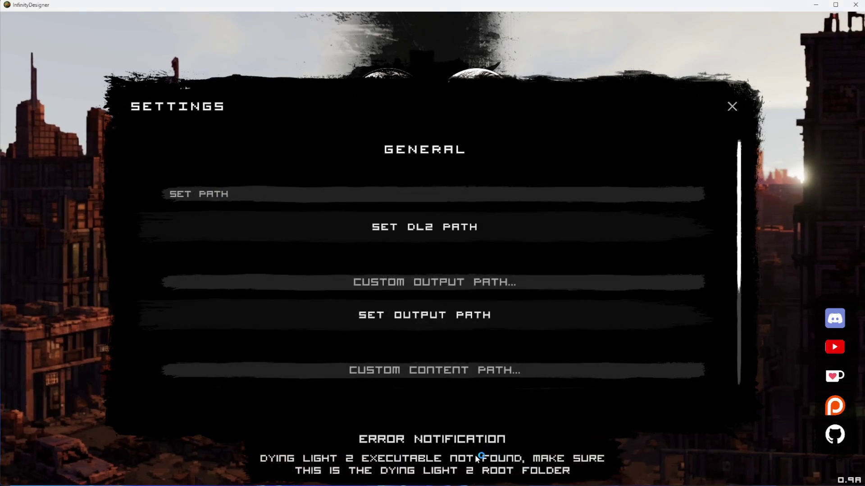
# Set the DL2 path to E:\SteamLibrary\steamapps\common\Dying Light 2 instead.
pyautogui.click(425, 228)
pyautogui.scroll(-5, 339, 268)
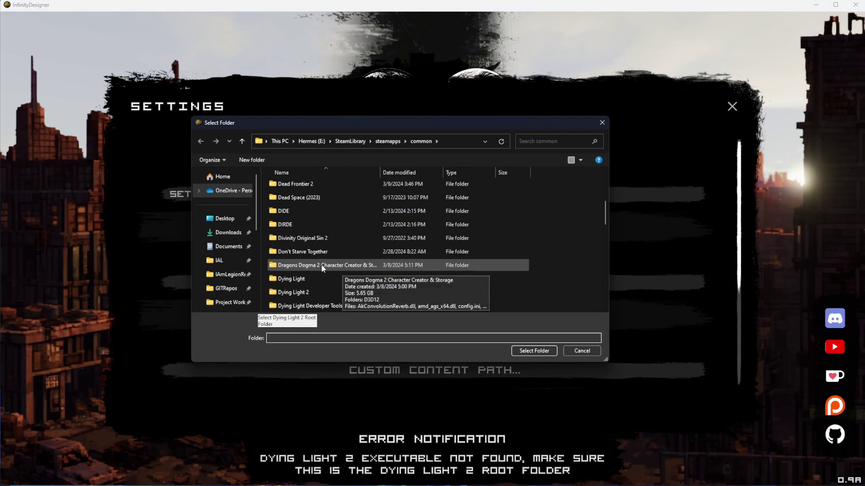
pyautogui.doubleClick(306, 294)
pyautogui.click(526, 351)
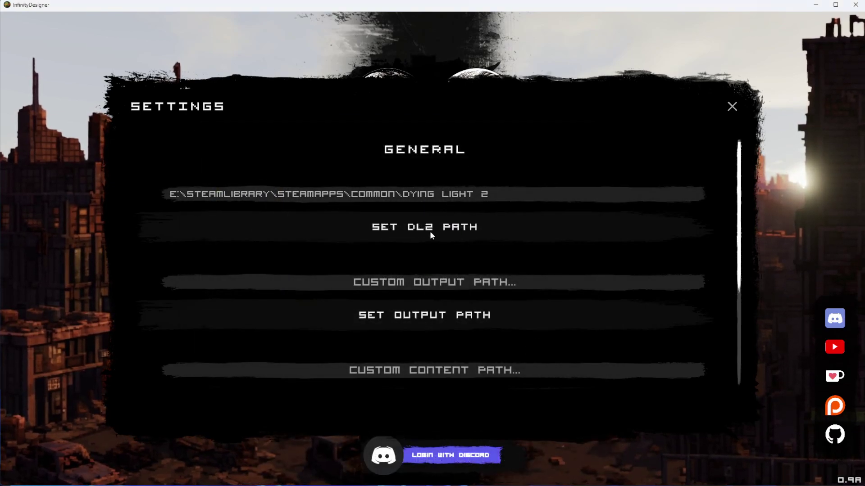
pyautogui.scroll(-1, 470, 226)
pyautogui.scroll(-2, 469, 225)
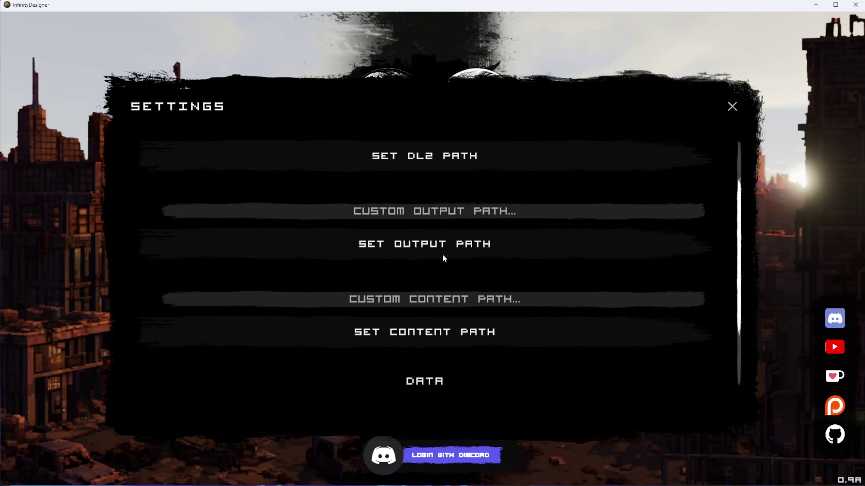
# Choose the Dying Light 2\InfinityDesigner folder as the custom output path.
pyautogui.click(422, 244)
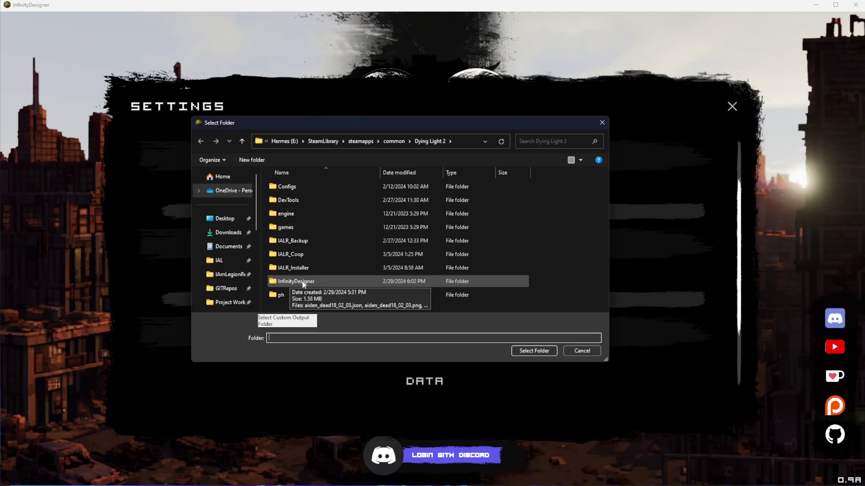
pyautogui.doubleClick(303, 283)
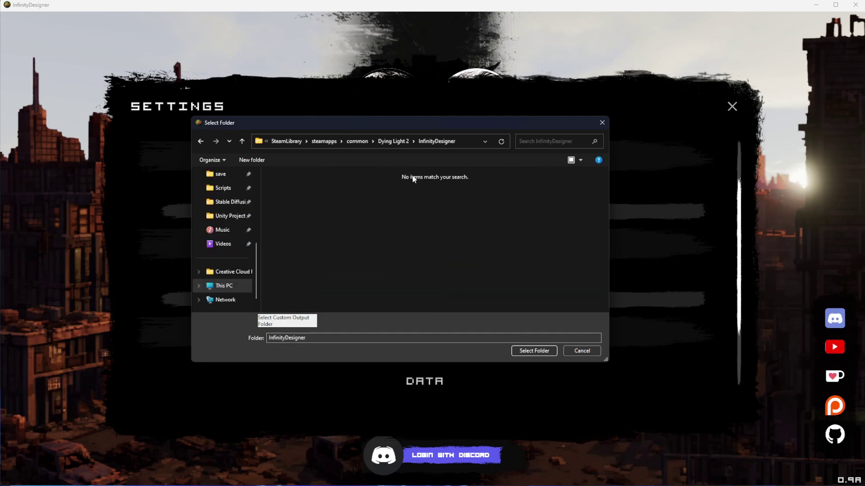
pyautogui.click(533, 350)
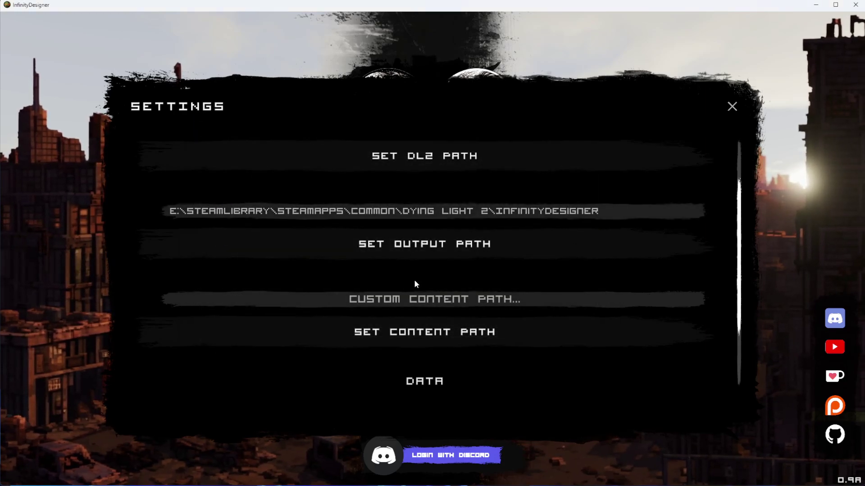
# Choose Downloads\New folder (6) as the custom content path.
pyautogui.scroll(-1, 422, 245)
pyautogui.scroll(-2, 422, 245)
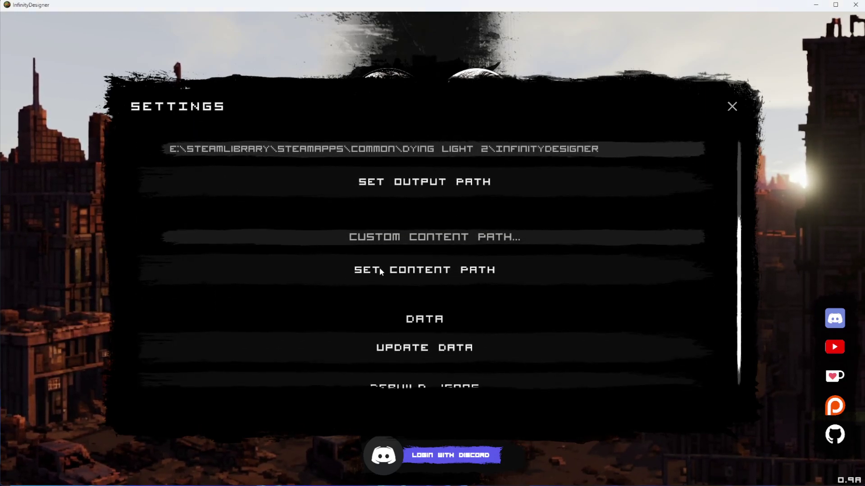
pyautogui.click(448, 240)
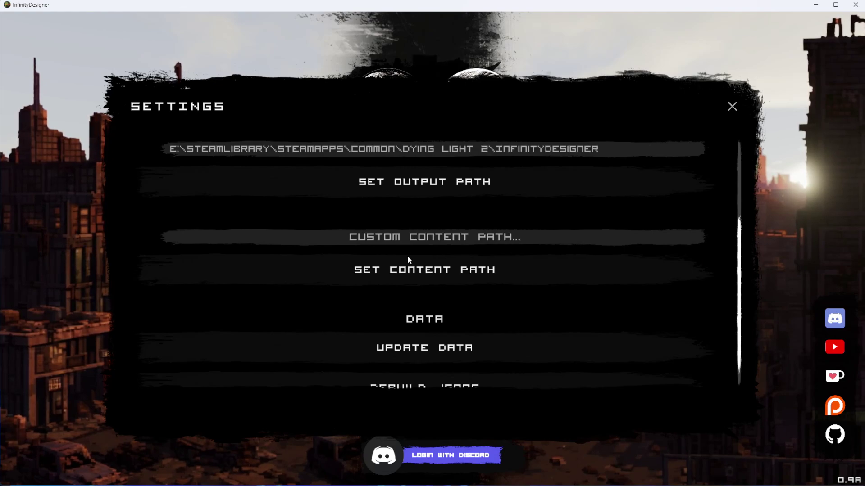
pyautogui.click(411, 269)
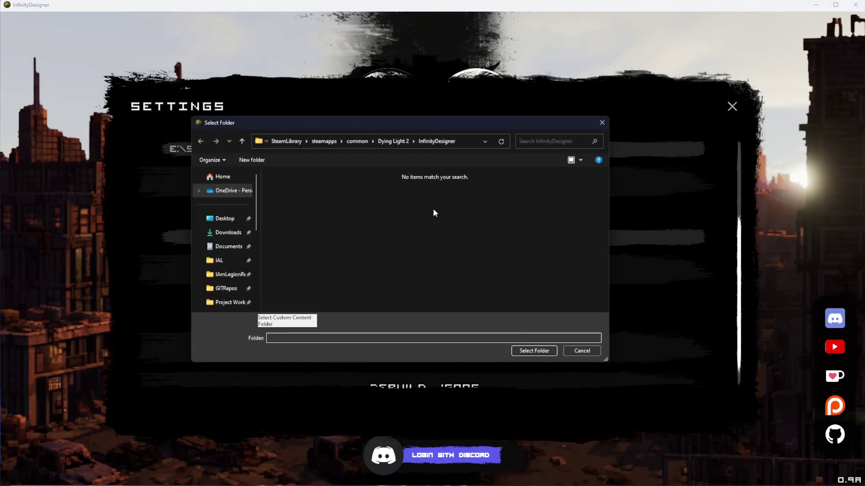
pyautogui.click(225, 234)
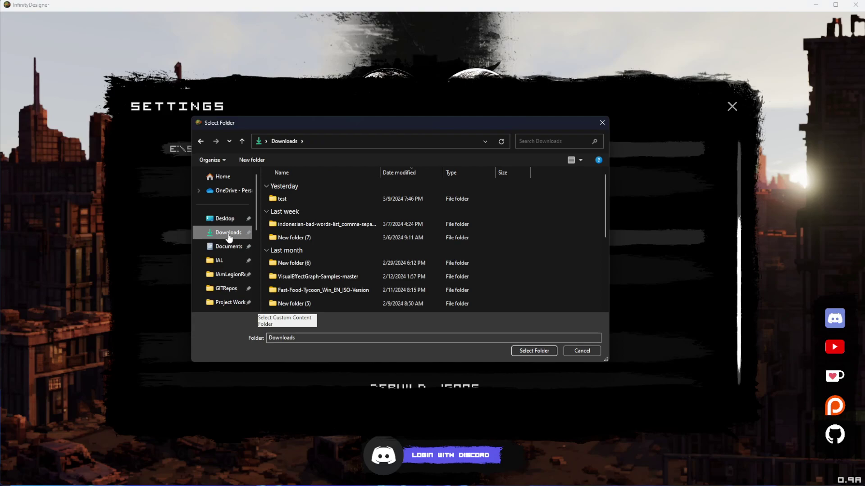
pyautogui.doubleClick(290, 262)
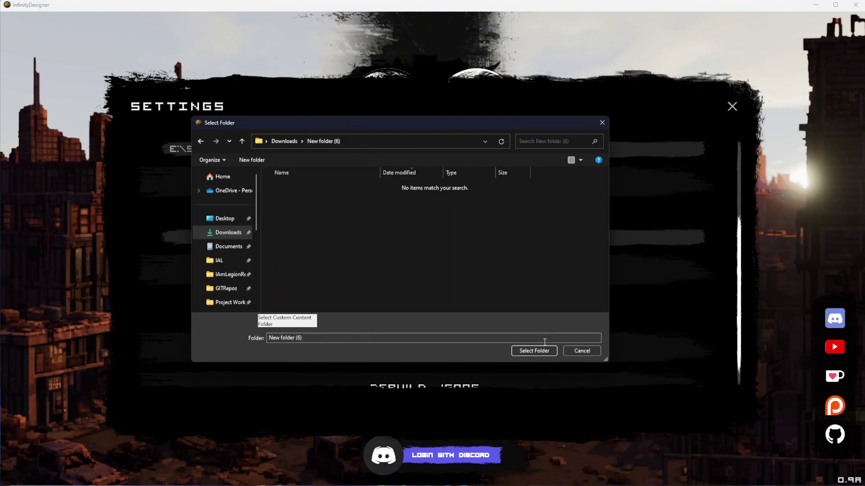
pyautogui.click(530, 352)
pyautogui.scroll(-3, 508, 305)
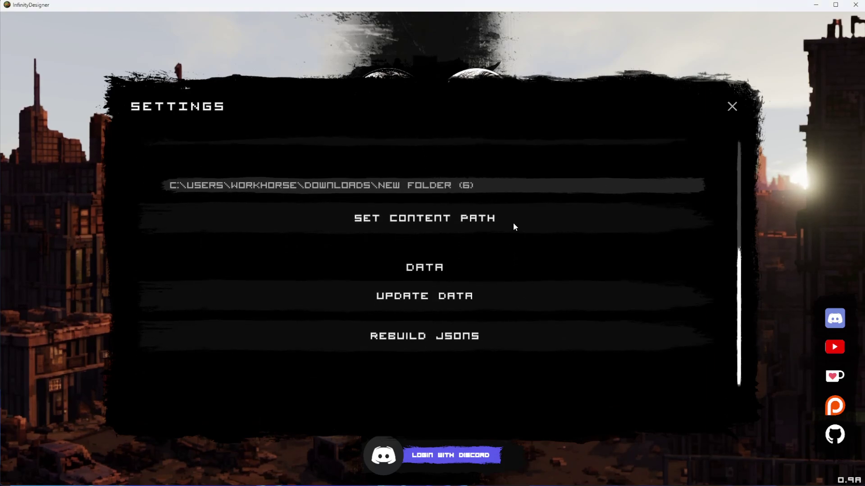
pyautogui.scroll(-1, 512, 270)
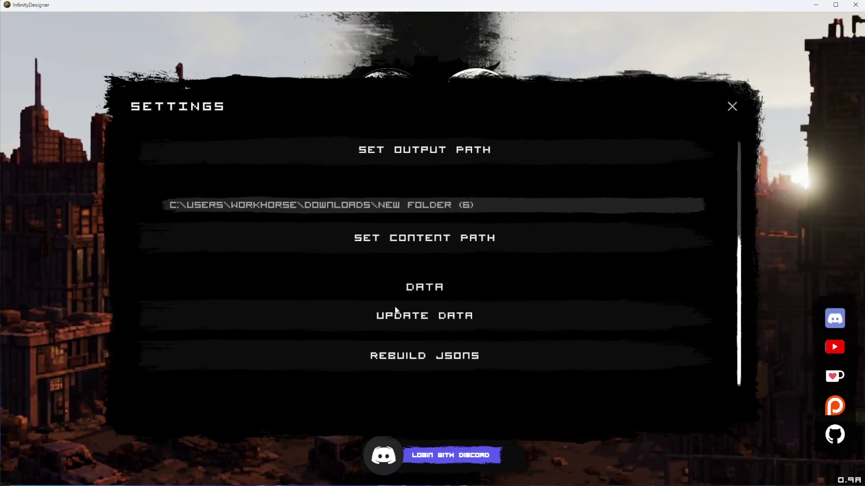
# Close the Settings panel to get back to the main menu.
pyautogui.scroll(5, 469, 292)
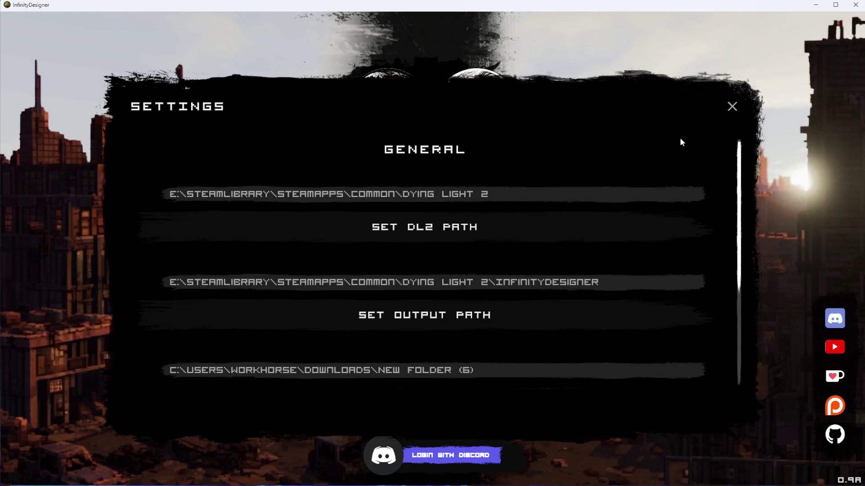
pyautogui.click(732, 108)
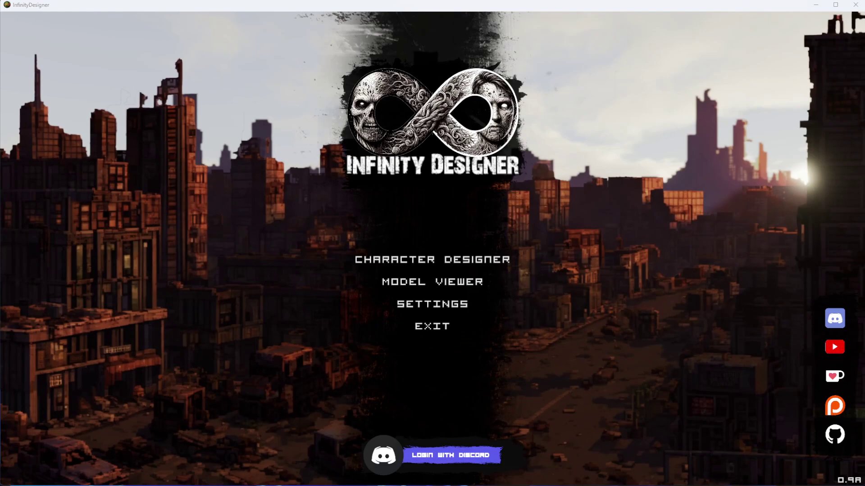
# Switch to Discord and open the Infinity Designer server's share channel with all posts visible.
pyautogui.hotkey('alt', 'Tab')
pyautogui.moveTo(468, 30); pyautogui.dragTo(378, 31)
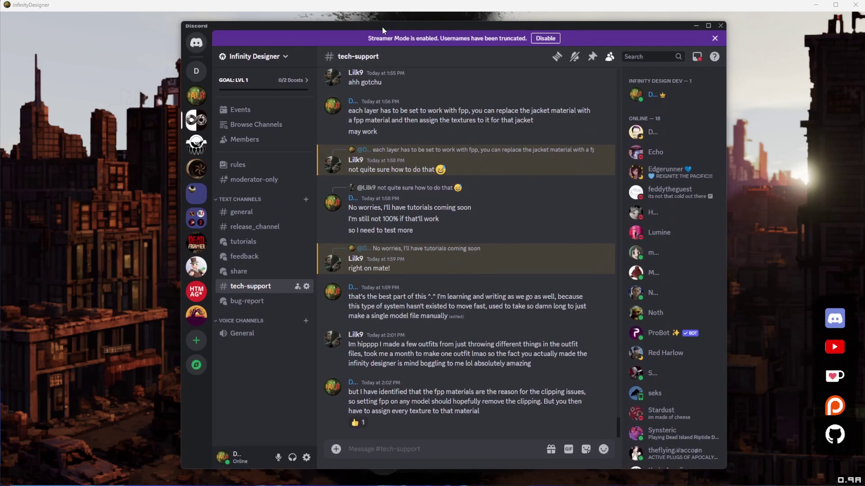
pyautogui.click(252, 272)
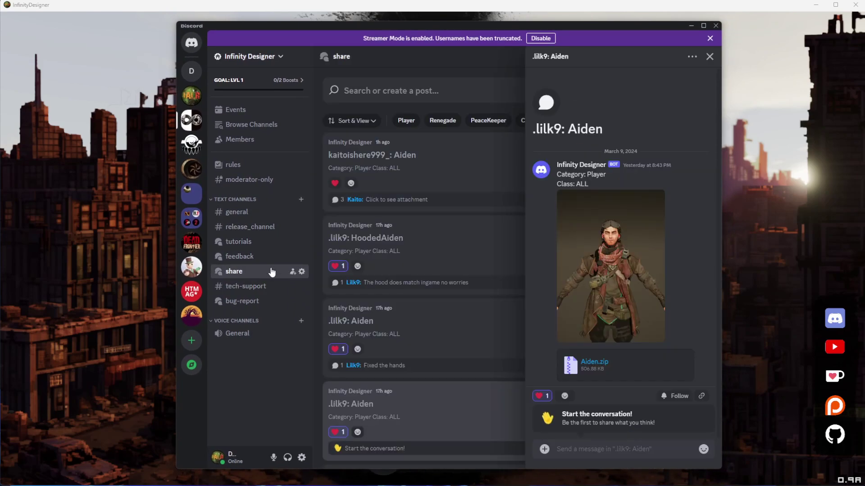
pyautogui.click(708, 56)
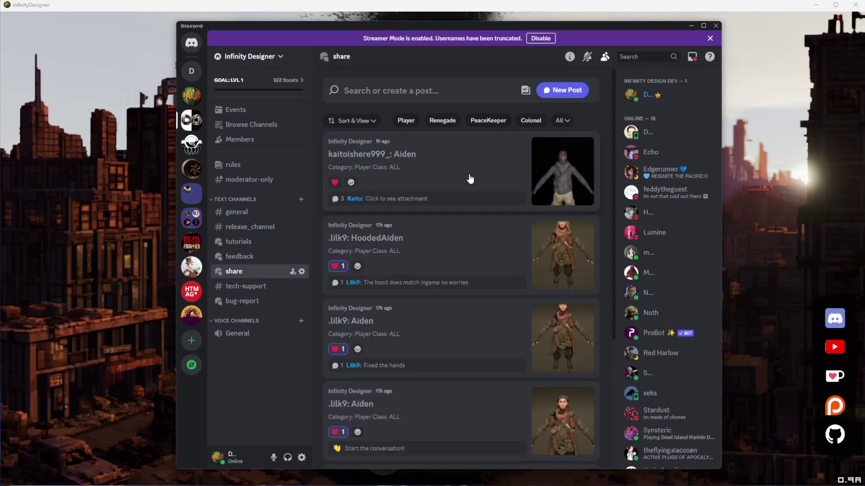
# Minimize the Discord window.
pyautogui.click(691, 27)
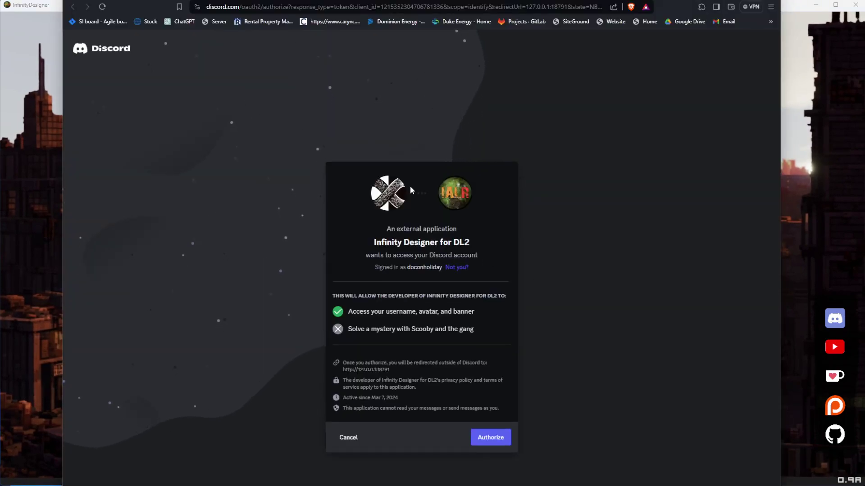
# Authorize Infinity Designer for DL2 on the Discord authorization page.
pyautogui.click(485, 438)
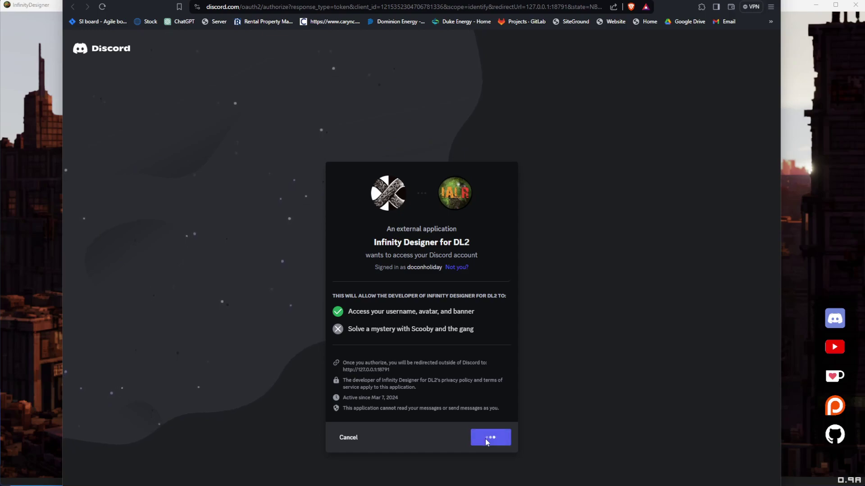